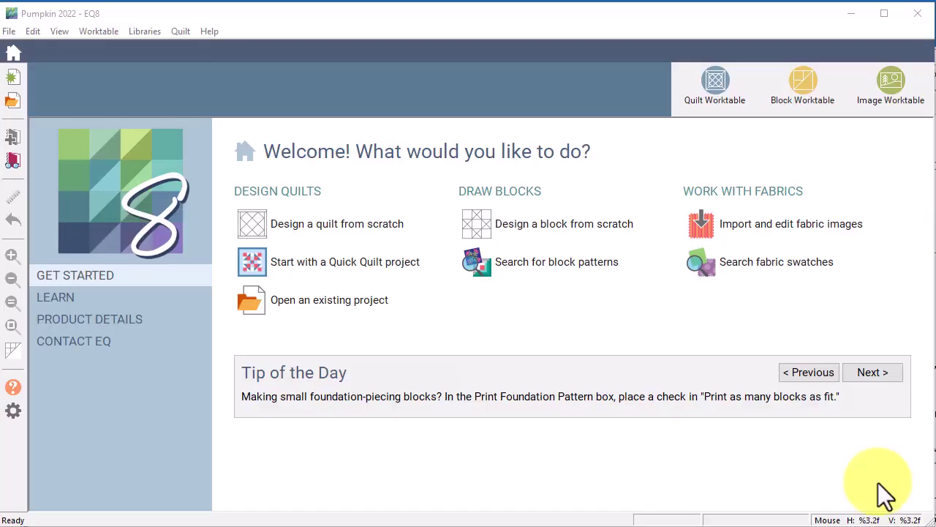
# Step: Start a new EasyDraw block from the Pieced block styles
pyautogui.click(522, 226)
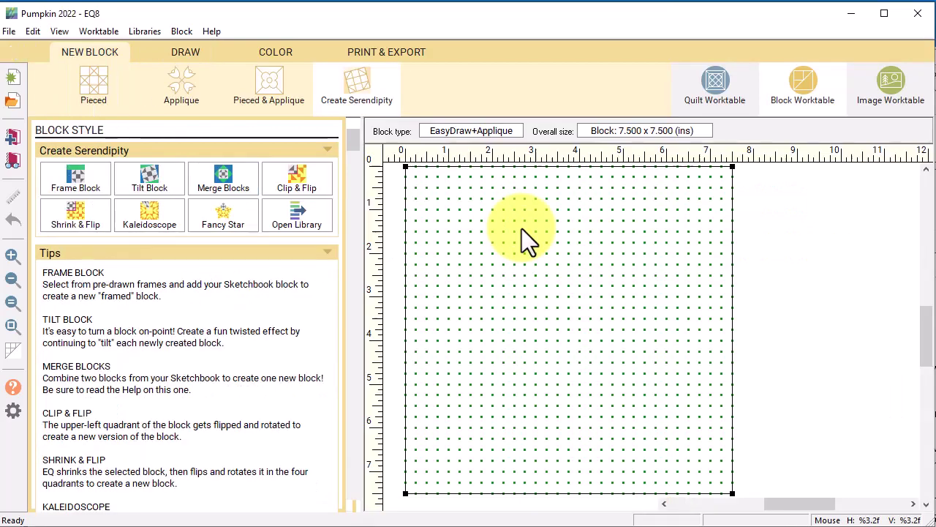
pyautogui.click(96, 93)
pyautogui.click(85, 181)
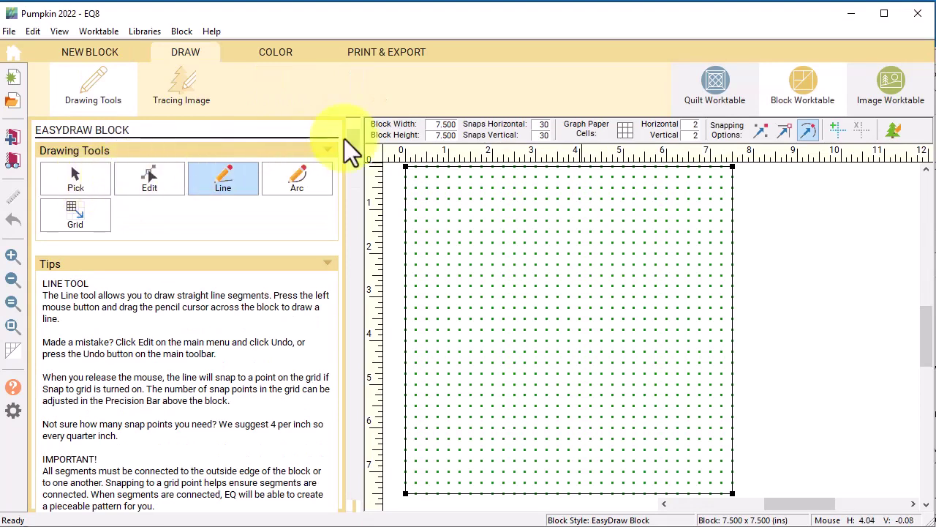
# Step: Size the block 6 x 6 inches with 12 snap points, snapping to grid points
pyautogui.doubleClick(435, 124)
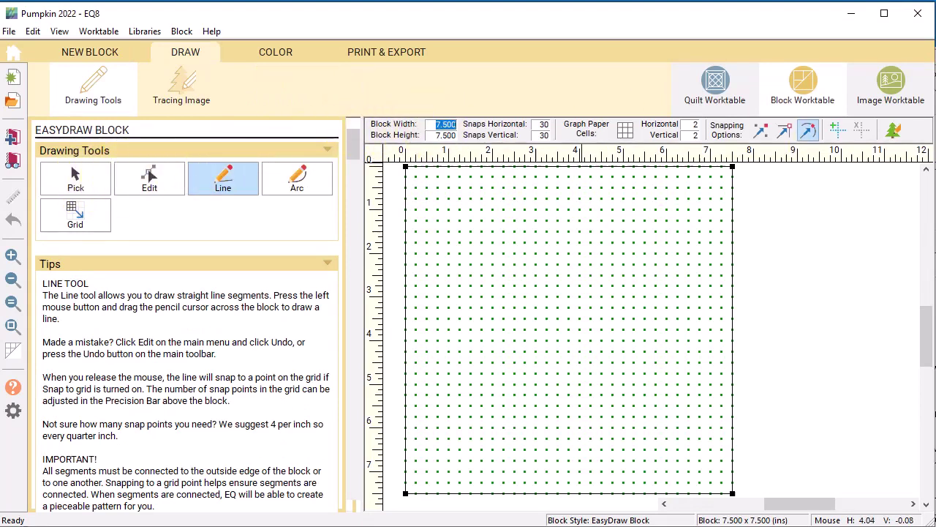
pyautogui.write('6')
pyautogui.press('Tab')
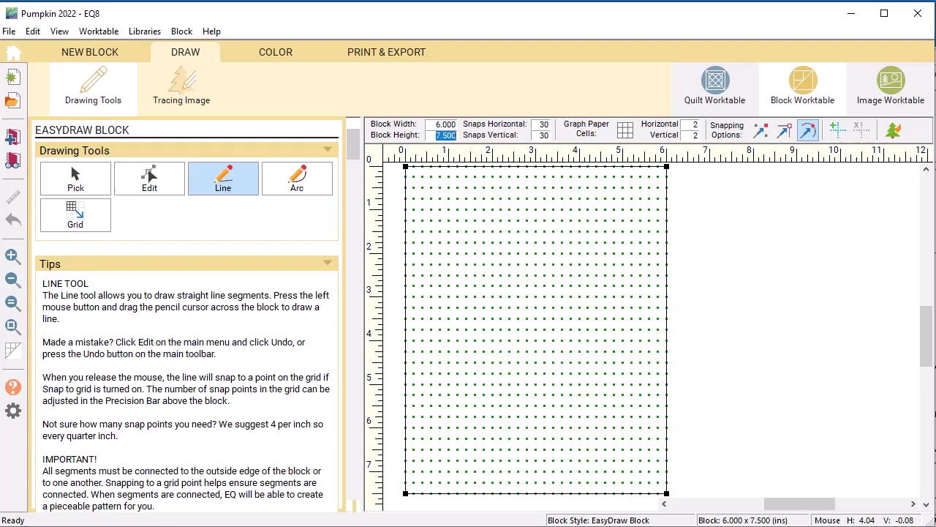
pyautogui.write('6')
pyautogui.press('Tab')
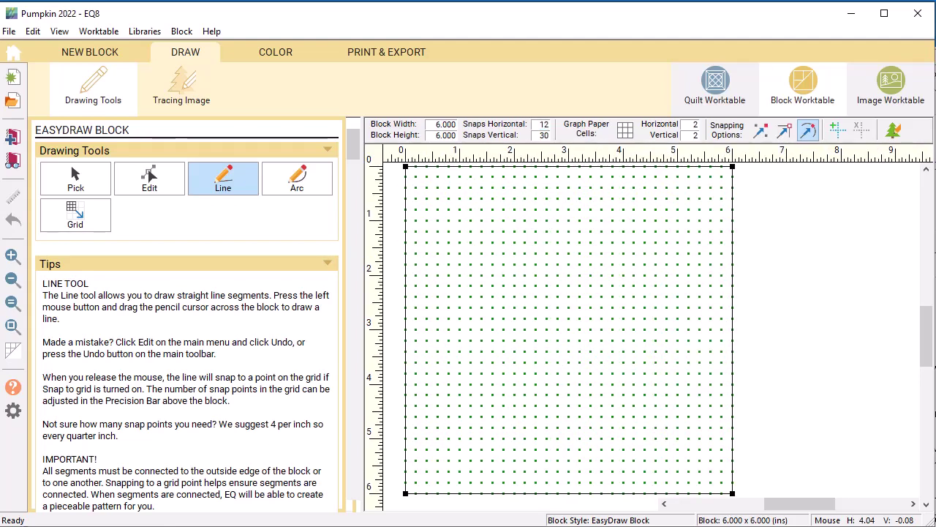
pyautogui.write('12')
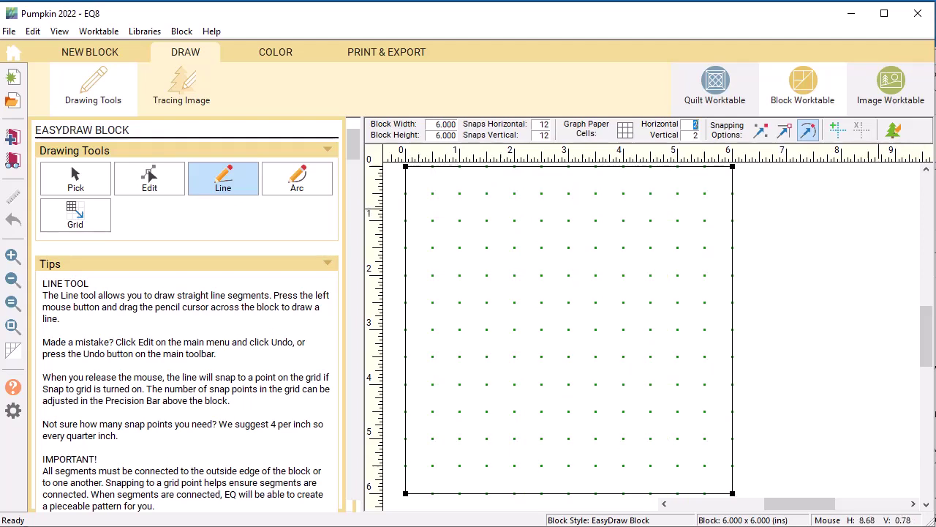
pyautogui.click(758, 131)
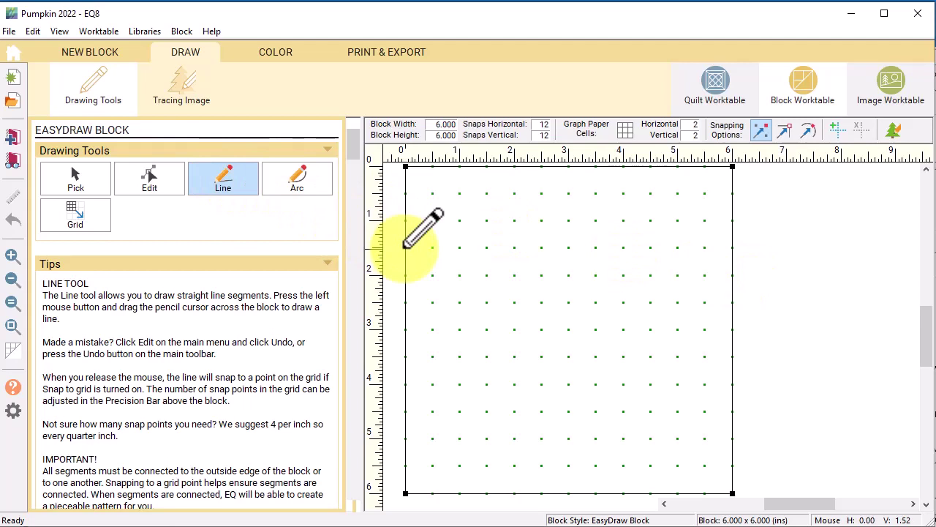
# Step: Draw the horizontal top seam, four diagonal corner cut-offs, and two vertical stem lines
pyautogui.moveTo(405, 246); pyautogui.dragTo(731, 247)
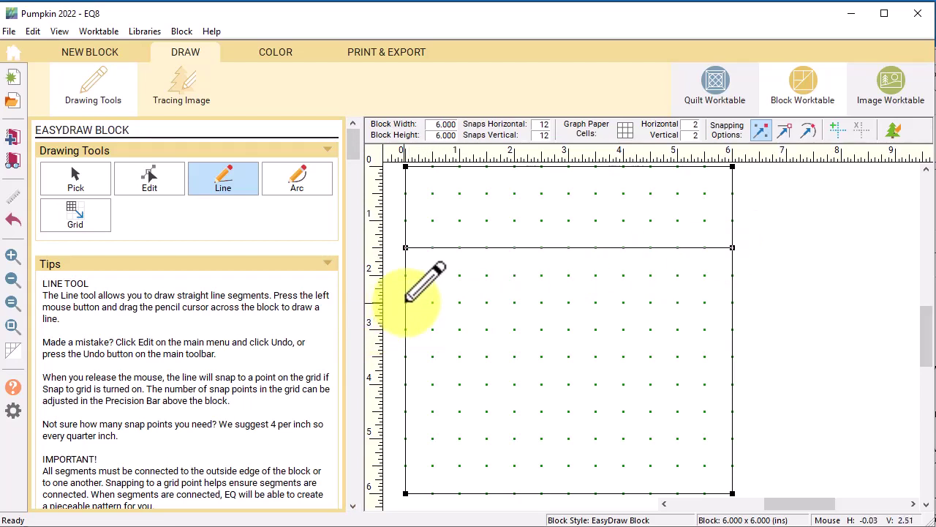
pyautogui.moveTo(406, 300)
pyautogui.mouseDown()
pyautogui.moveTo(473, 224)
pyautogui.moveTo(460, 247)
pyautogui.mouseUp()
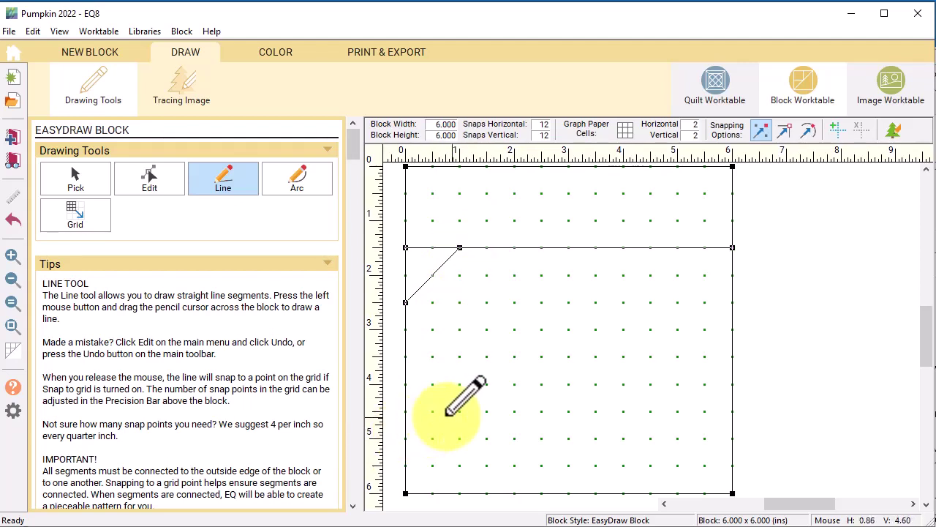
pyautogui.moveTo(405, 437); pyautogui.dragTo(459, 491)
pyautogui.moveTo(732, 438); pyautogui.dragTo(677, 493)
pyautogui.moveTo(730, 316); pyautogui.dragTo(677, 248)
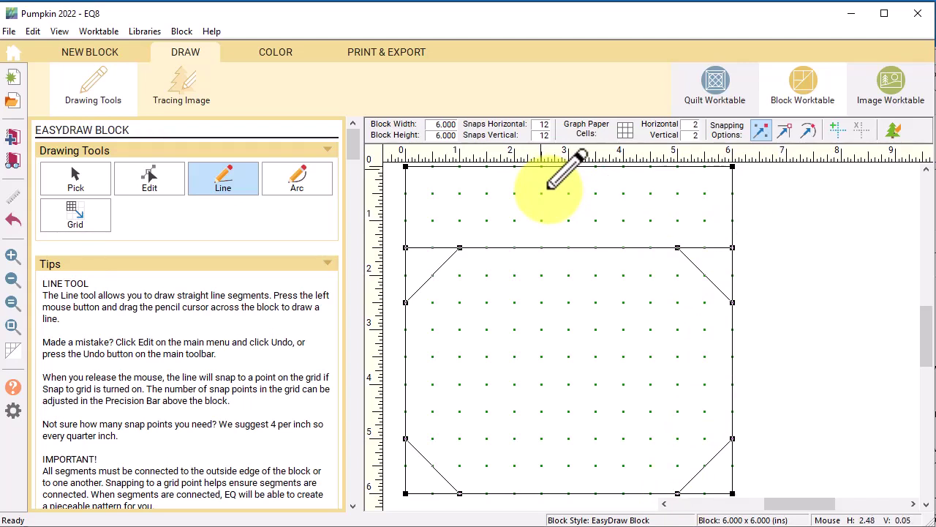
pyautogui.moveTo(541, 167); pyautogui.dragTo(542, 247)
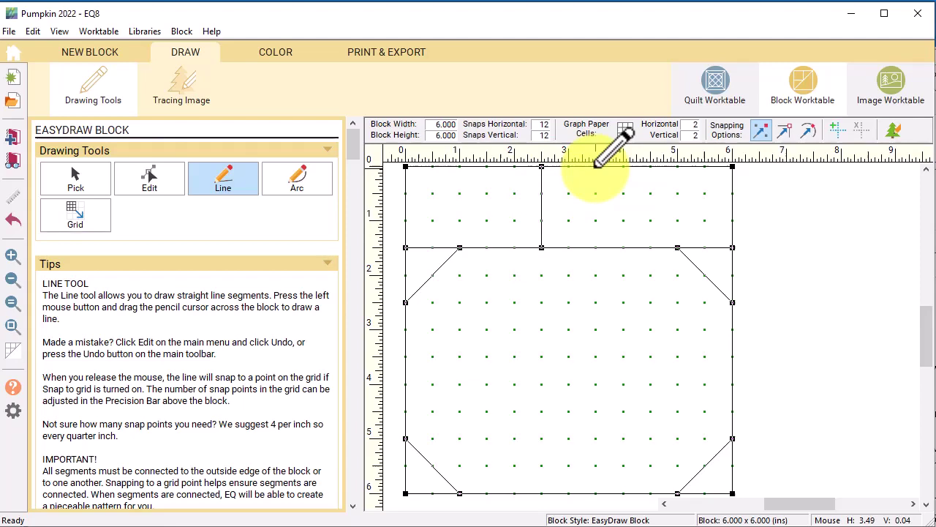
pyautogui.moveTo(595, 200); pyautogui.dragTo(595, 248)
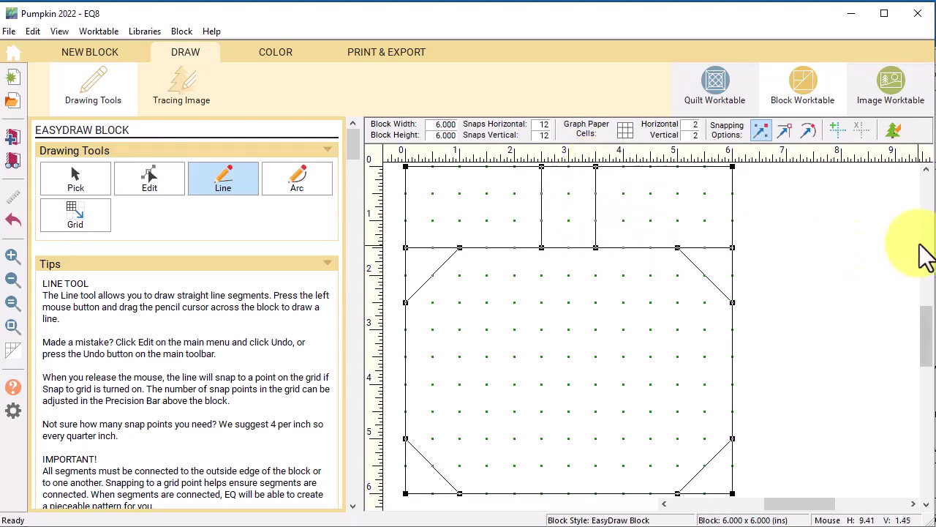
# Step: Paint the body orange print and the stem dark brown speckle, and spraycan the background light brown dotted
pyautogui.click(275, 52)
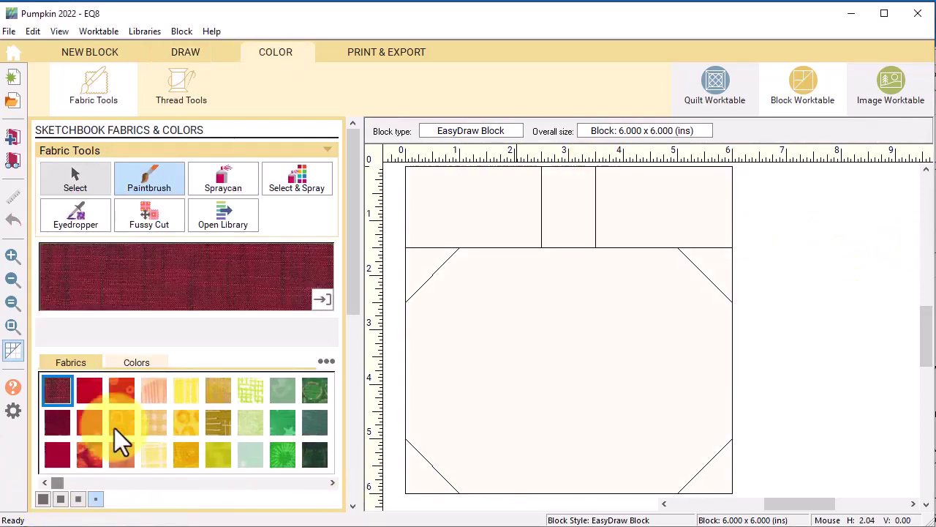
pyautogui.click(122, 422)
pyautogui.click(505, 336)
pyautogui.moveTo(87, 482); pyautogui.dragTo(209, 470)
pyautogui.click(154, 390)
pyautogui.click(564, 219)
pyautogui.click(153, 454)
pyautogui.click(223, 179)
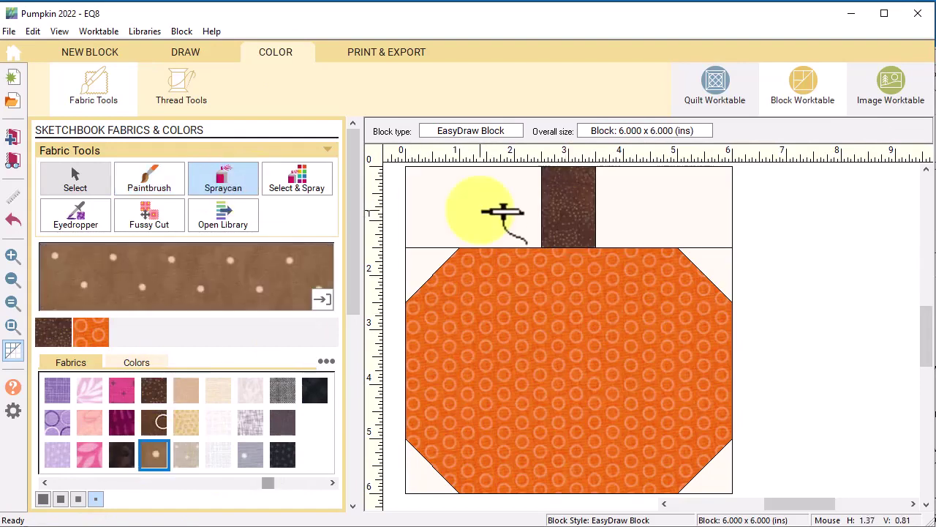
pyautogui.click(602, 236)
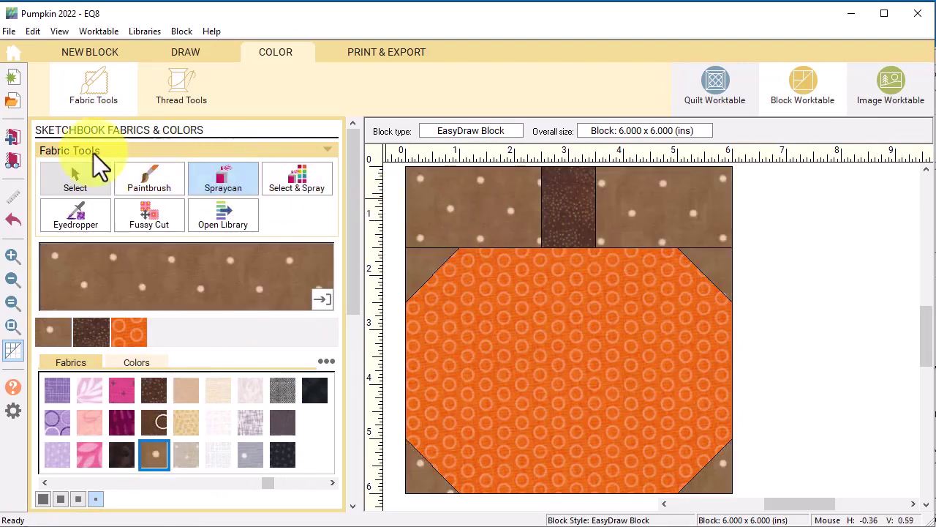
pyautogui.click(12, 137)
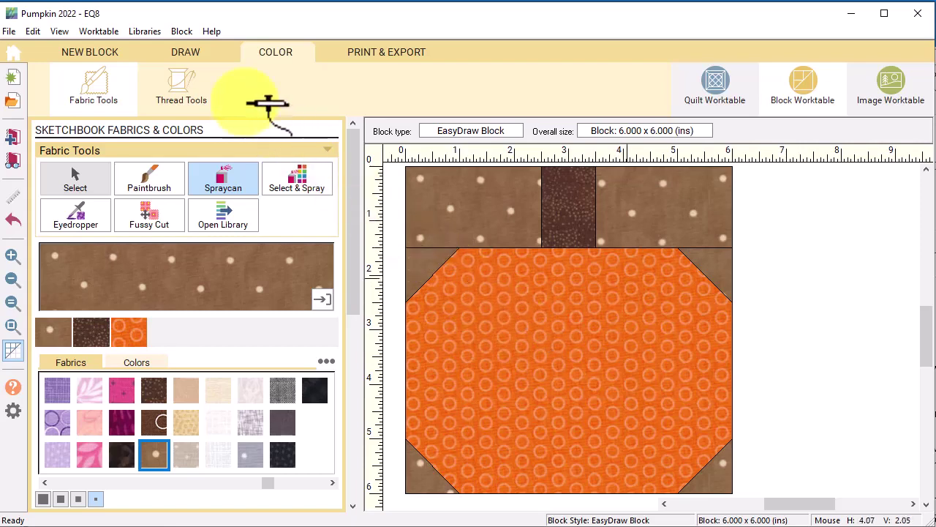
# Step: Back in drawing mode, turn on Snap to lines and set snaps to 4 by 4
pyautogui.click(188, 55)
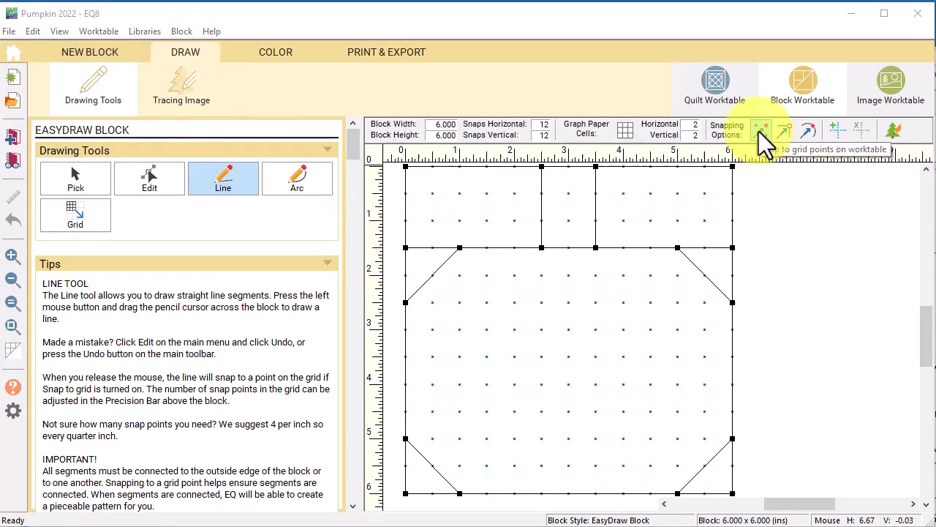
pyautogui.click(807, 134)
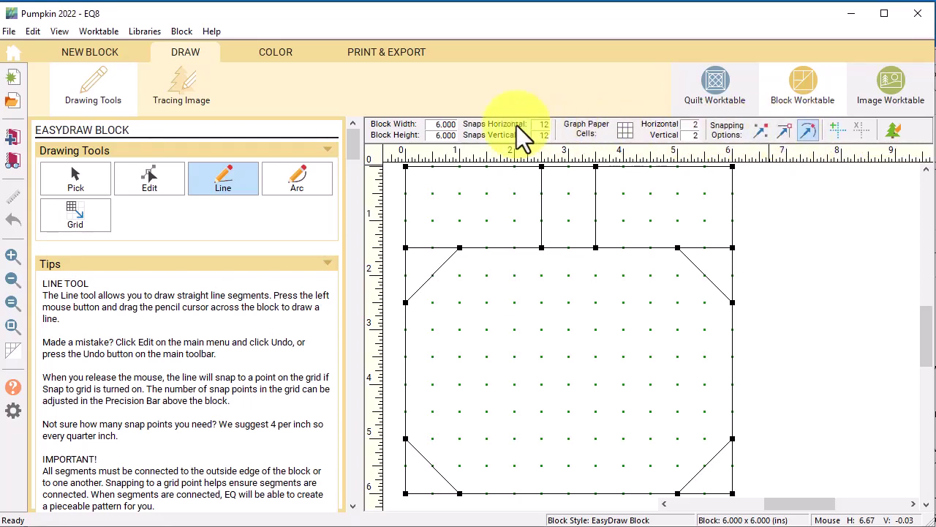
pyautogui.doubleClick(541, 125)
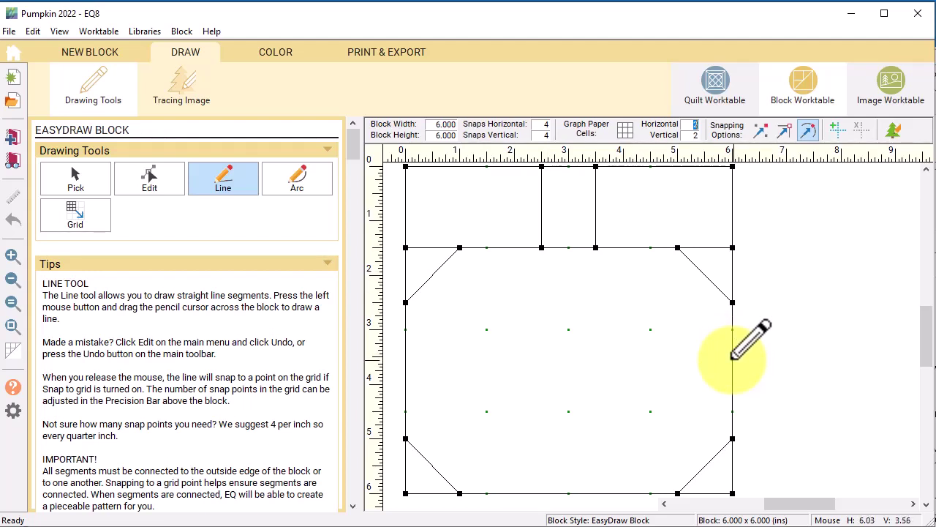
# Step: Draw a diagonal seam from the top seam to the right edge, then lower its end
pyautogui.moveTo(732, 358); pyautogui.dragTo(614, 236)
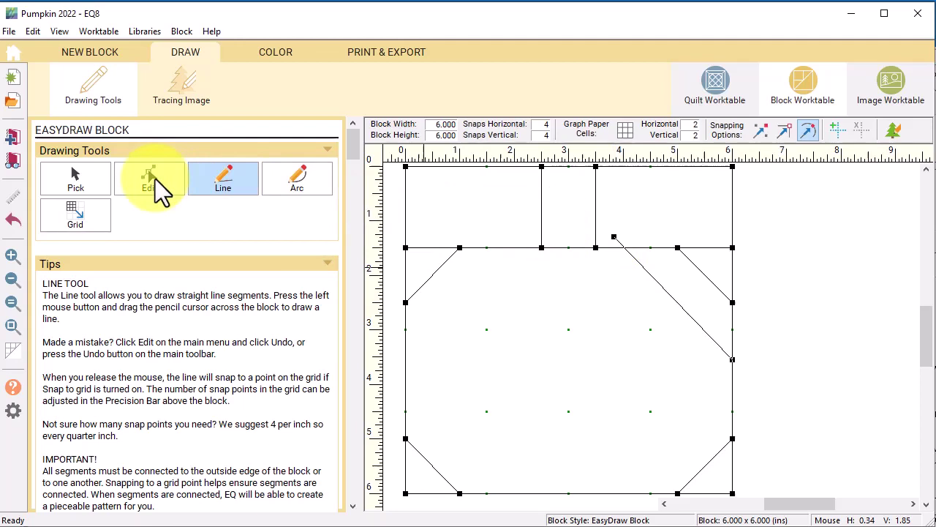
pyautogui.click(145, 176)
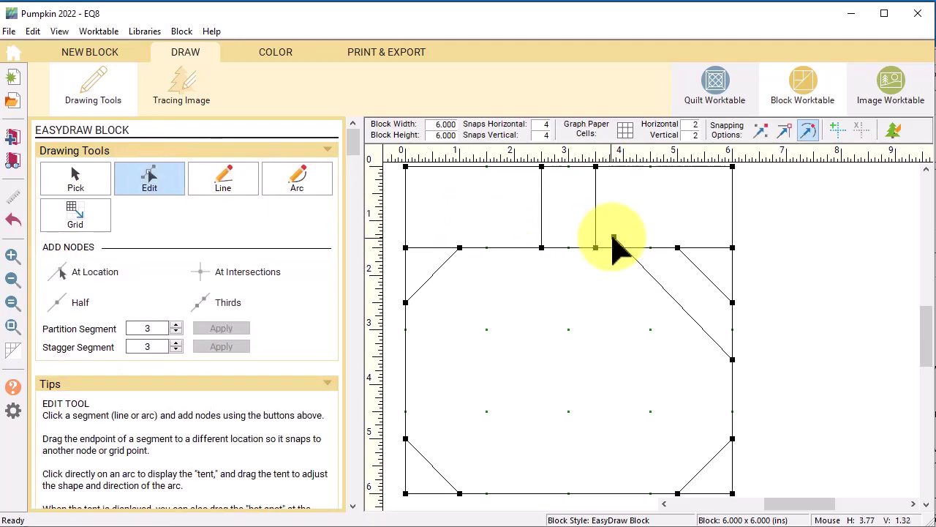
pyautogui.moveTo(613, 237)
pyautogui.mouseDown()
pyautogui.moveTo(599, 235)
pyautogui.moveTo(609, 235)
pyautogui.mouseUp()
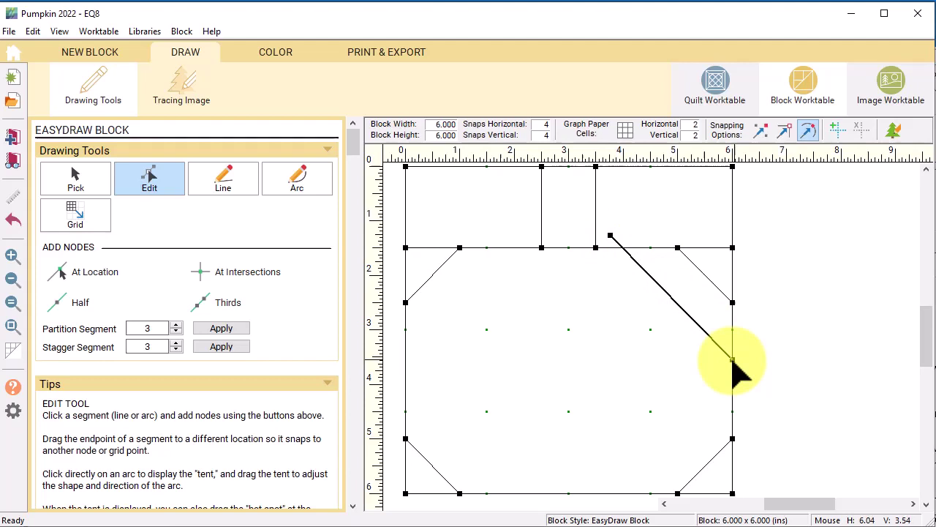
pyautogui.moveTo(732, 359); pyautogui.dragTo(732, 373)
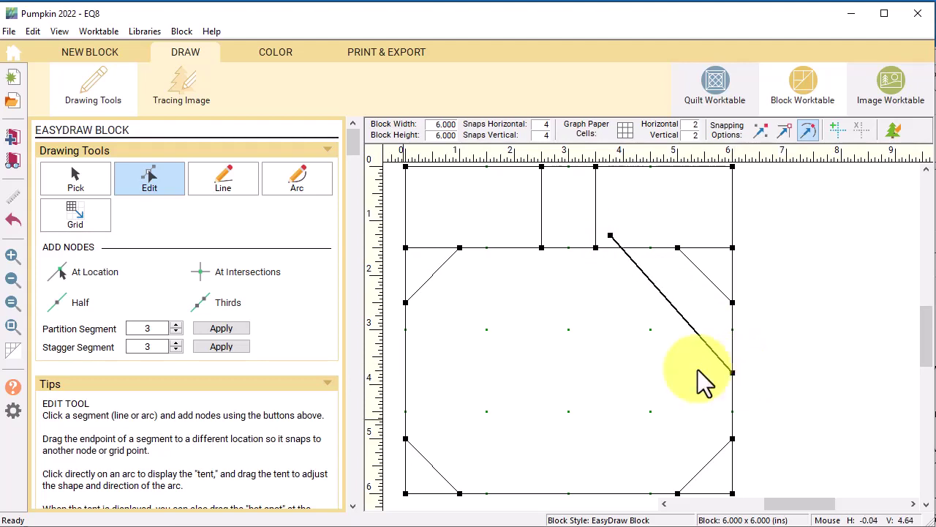
# Step: Draw seven angled crossing seams through the pumpkin body, then view the colored crazy-quilt patches
pyautogui.click(221, 185)
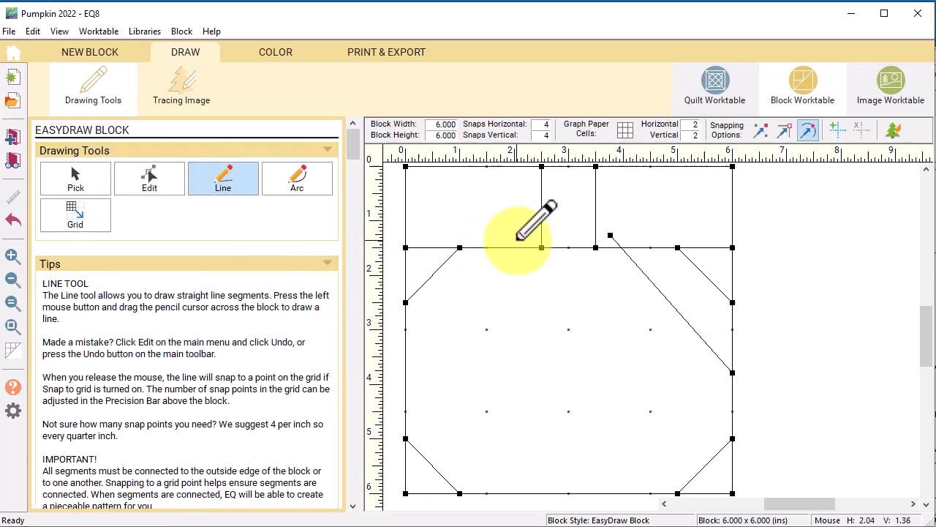
pyautogui.moveTo(517, 238); pyautogui.dragTo(521, 235)
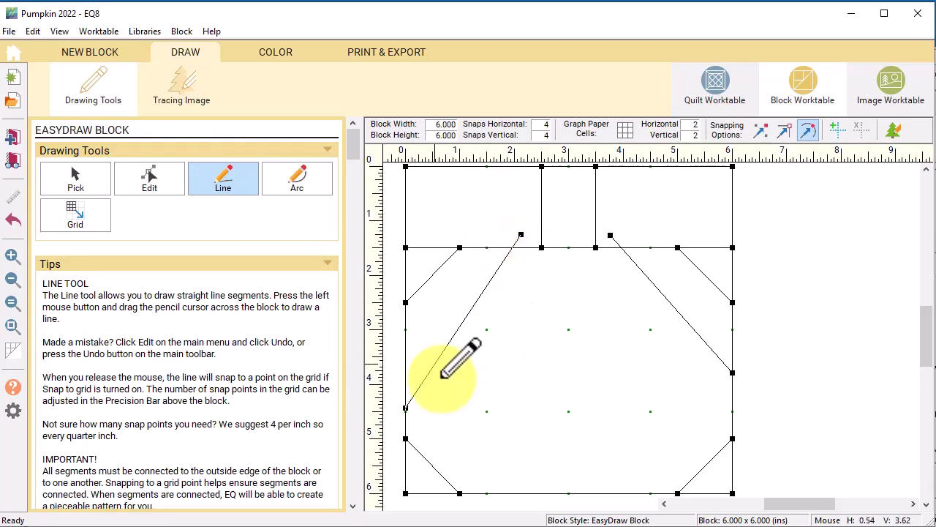
pyautogui.moveTo(427, 355); pyautogui.dragTo(523, 493)
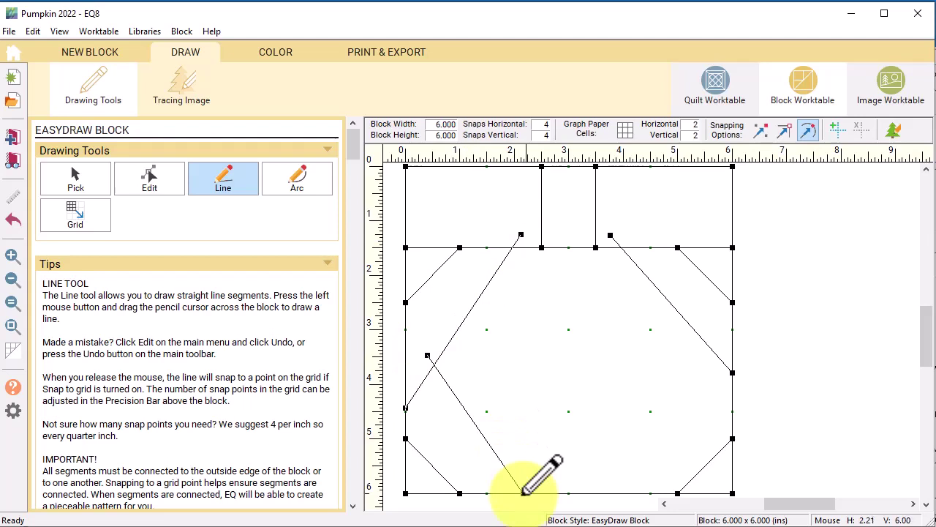
pyautogui.moveTo(686, 292)
pyautogui.mouseDown()
pyautogui.moveTo(623, 459)
pyautogui.moveTo(623, 493)
pyautogui.mouseUp()
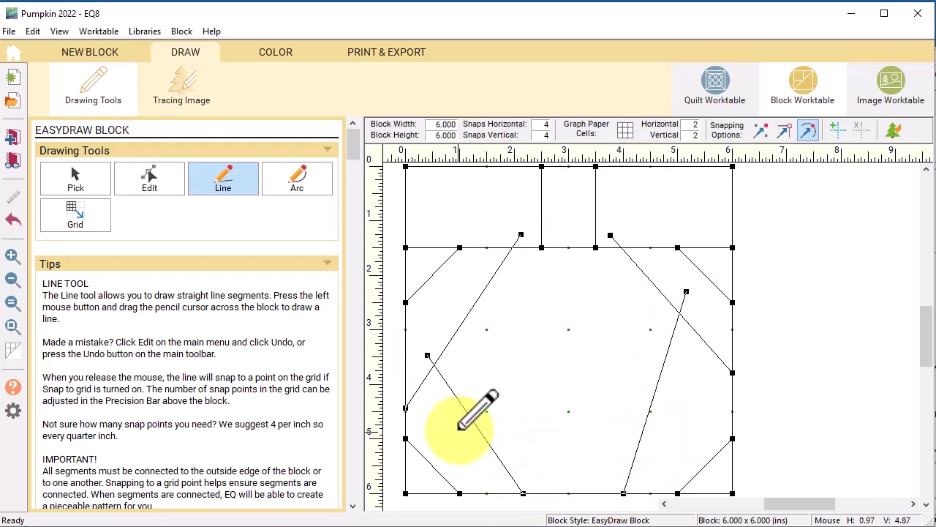
pyautogui.moveTo(459, 428); pyautogui.dragTo(571, 235)
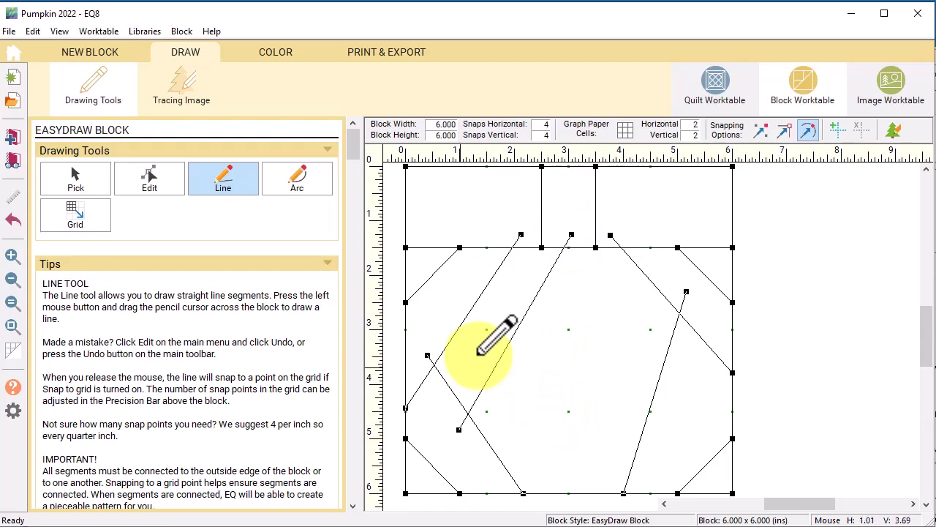
pyautogui.moveTo(470, 381)
pyautogui.mouseDown()
pyautogui.moveTo(637, 431)
pyautogui.moveTo(642, 449)
pyautogui.mouseUp()
pyautogui.moveTo(512, 298); pyautogui.dragTo(682, 384)
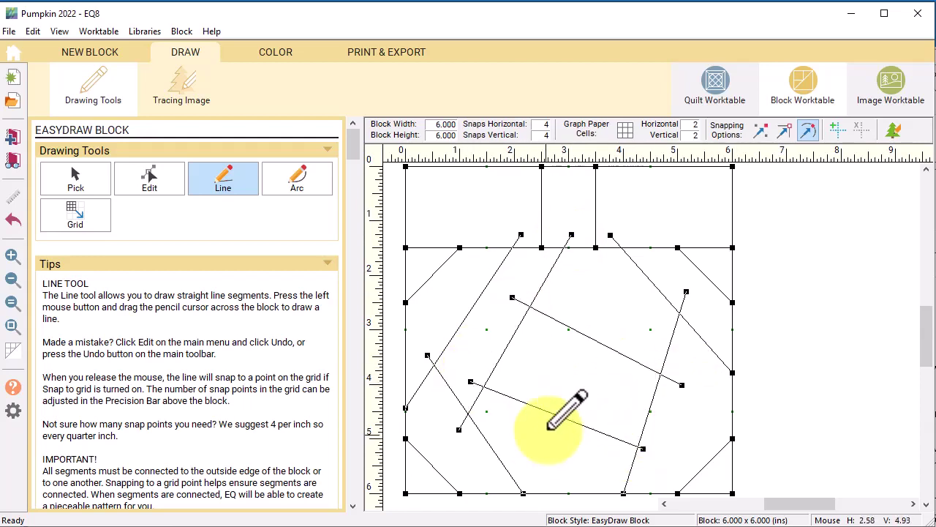
pyautogui.moveTo(541, 441); pyautogui.dragTo(615, 314)
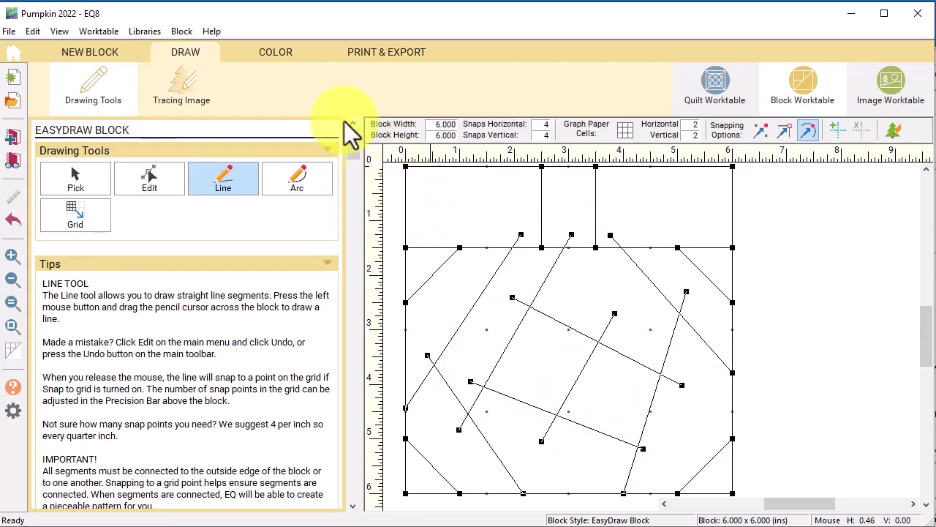
pyautogui.click(271, 52)
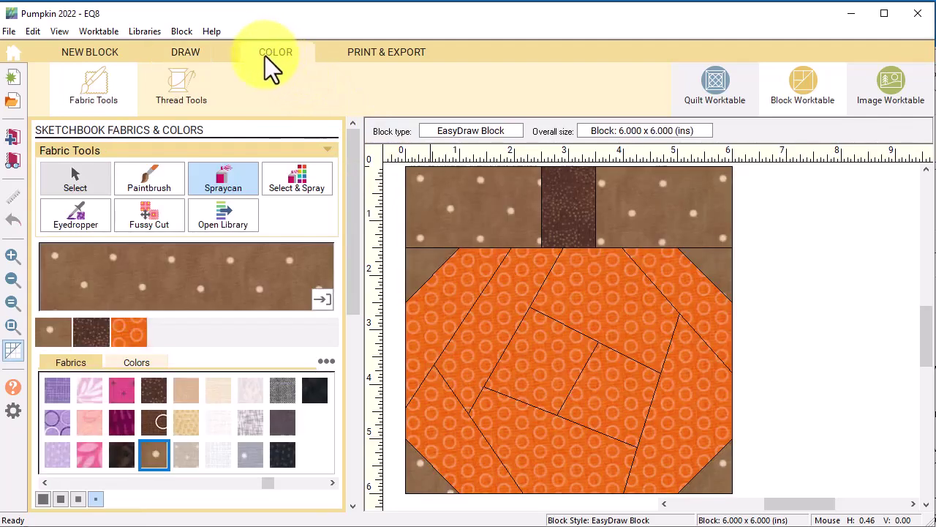
pyautogui.click(392, 56)
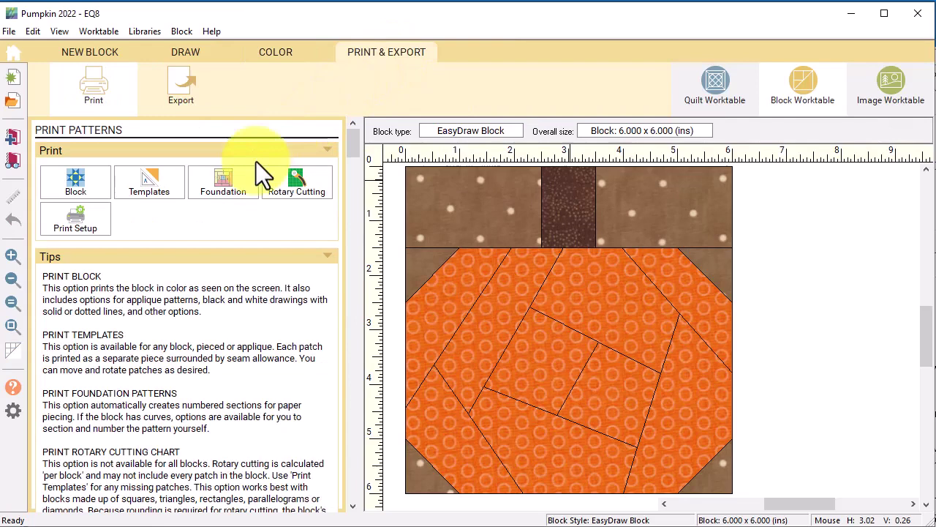
pyautogui.click(220, 190)
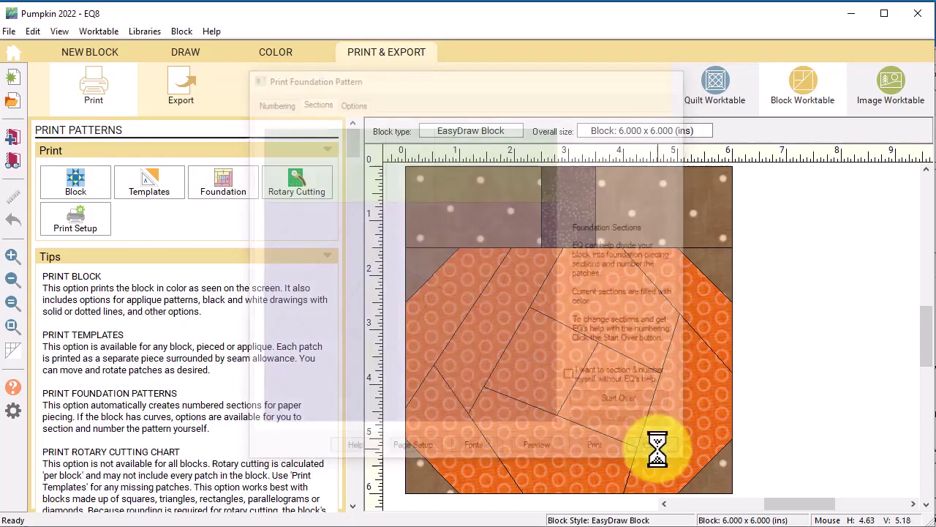
pyautogui.click(187, 52)
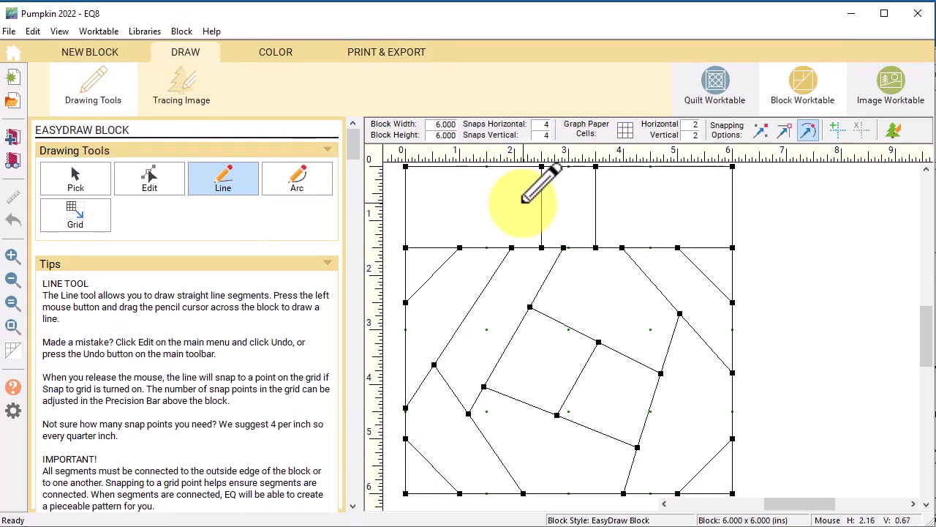
# Step: Draw a slanted line across the pumpkin stem and switch to coloring
pyautogui.moveTo(523, 199); pyautogui.dragTo(609, 180)
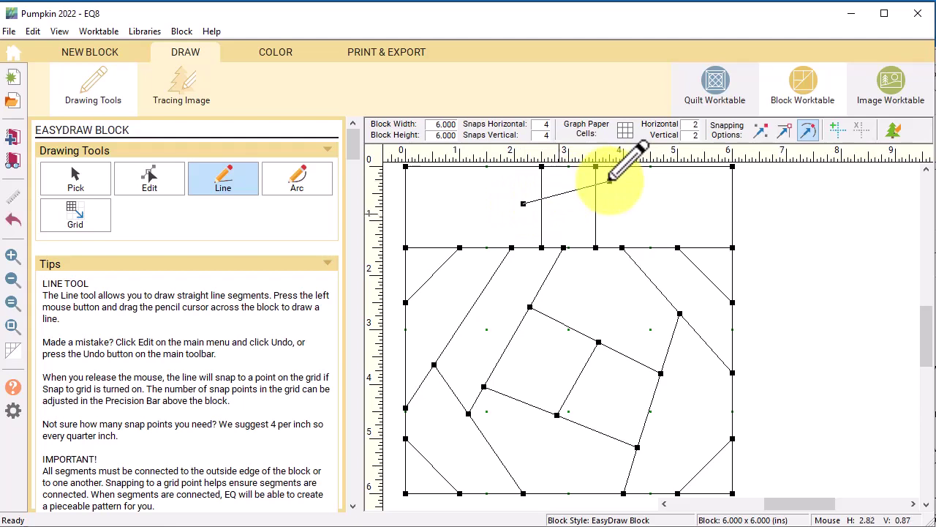
pyautogui.click(276, 50)
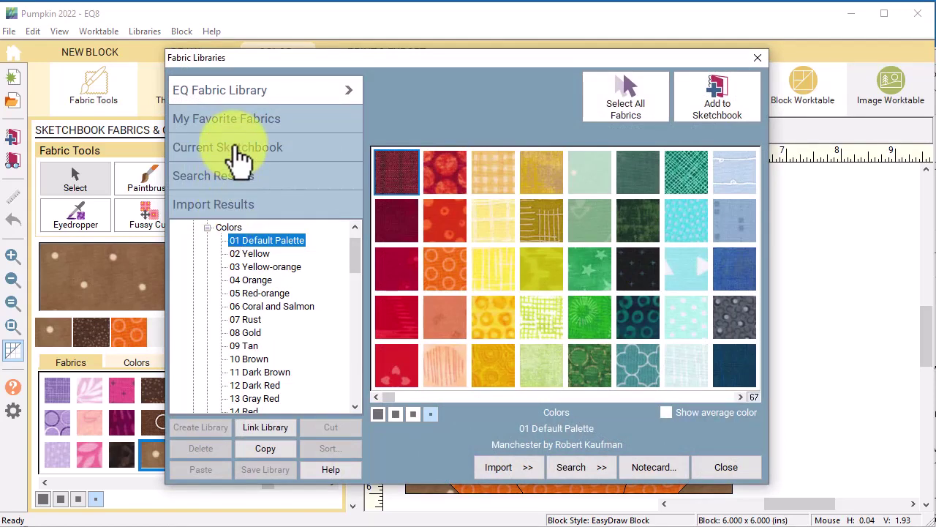
# Step: Search all libraries by colour for fabrics matching the Basic Circle Dot print, finding 50
pyautogui.click(242, 151)
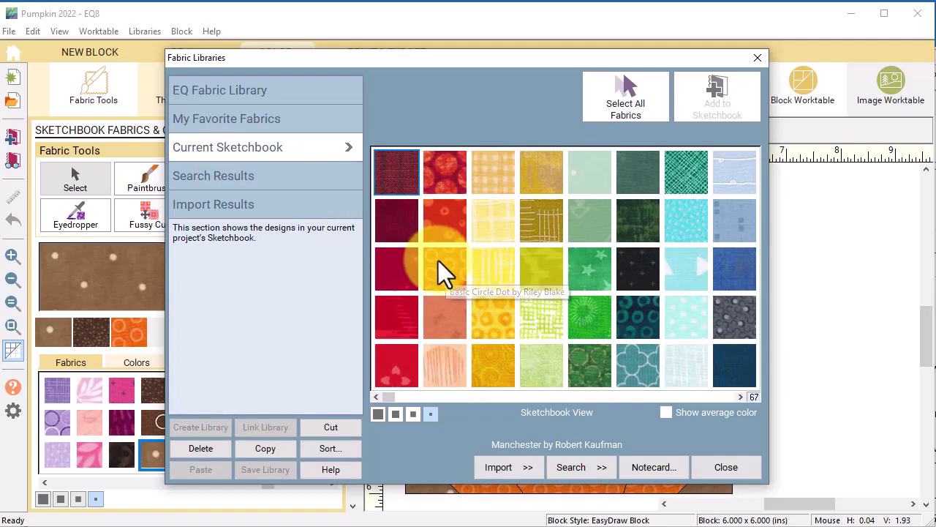
pyautogui.click(449, 271)
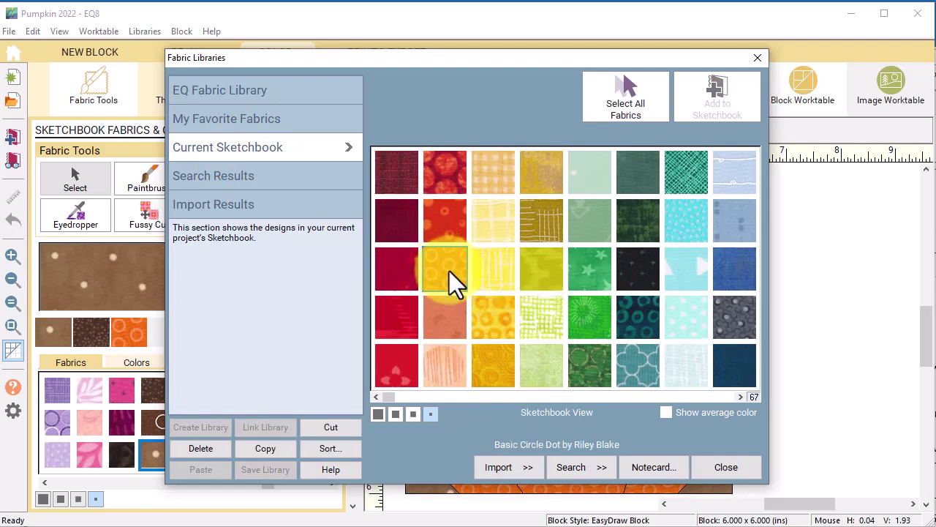
pyautogui.click(600, 467)
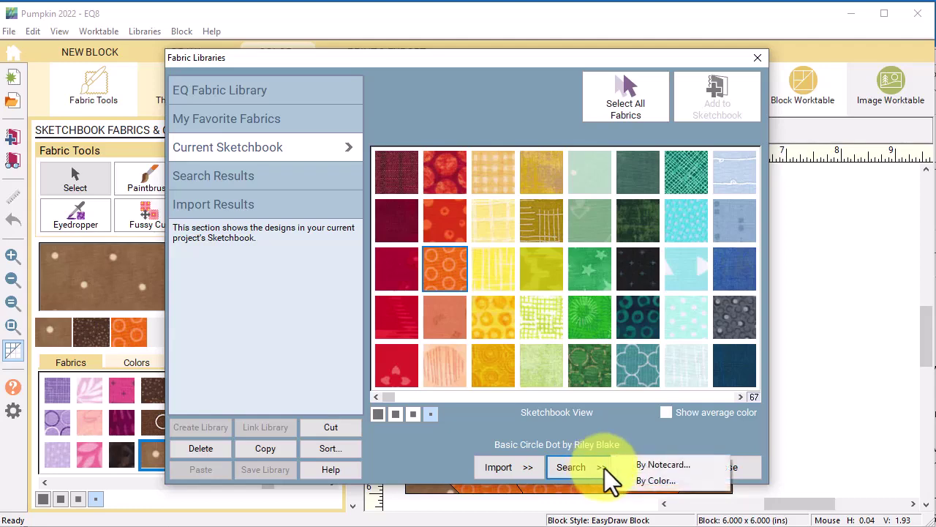
pyautogui.click(654, 480)
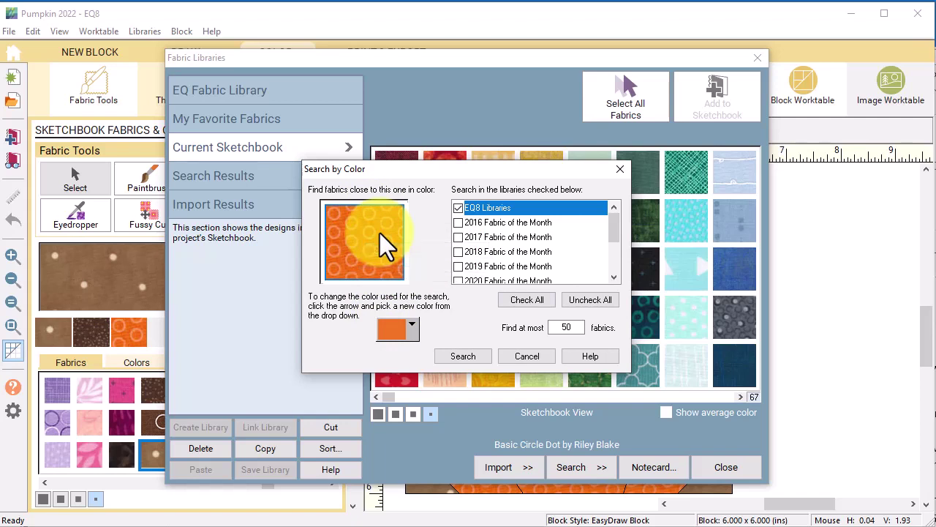
pyautogui.click(524, 300)
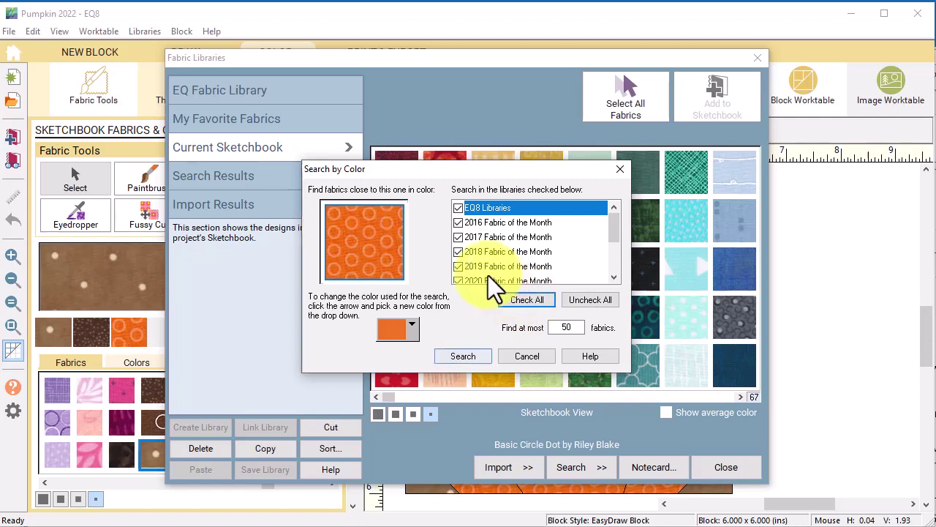
pyautogui.click(468, 354)
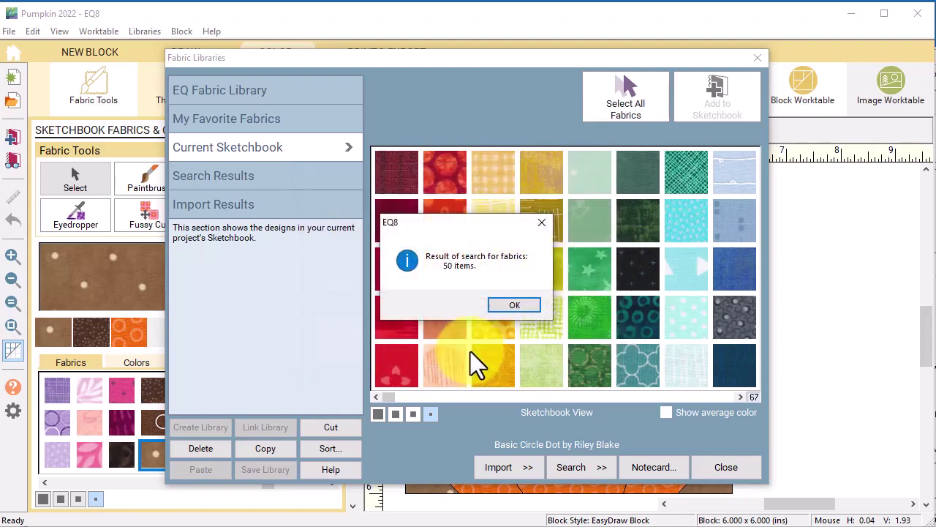
# Step: Select all the search-result fabrics and add them to the Sketchbook
pyautogui.click(509, 300)
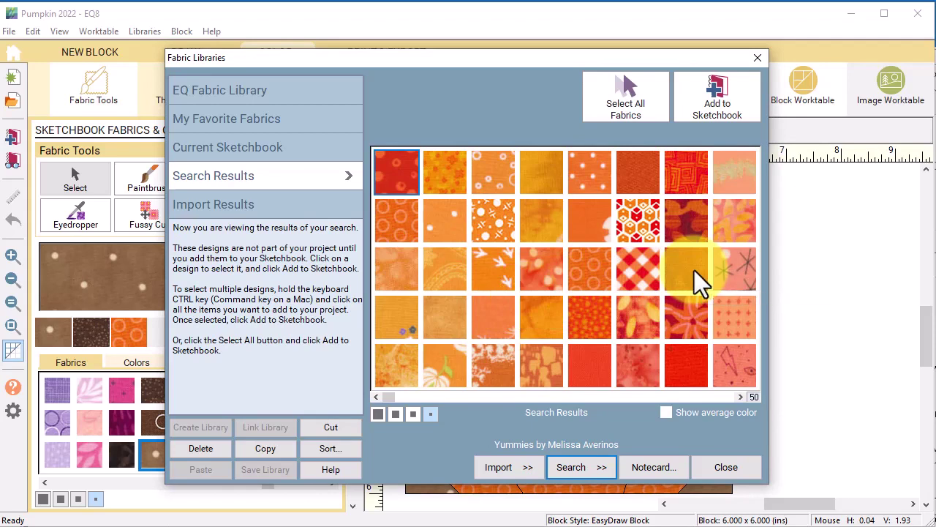
pyautogui.click(620, 91)
pyautogui.click(713, 94)
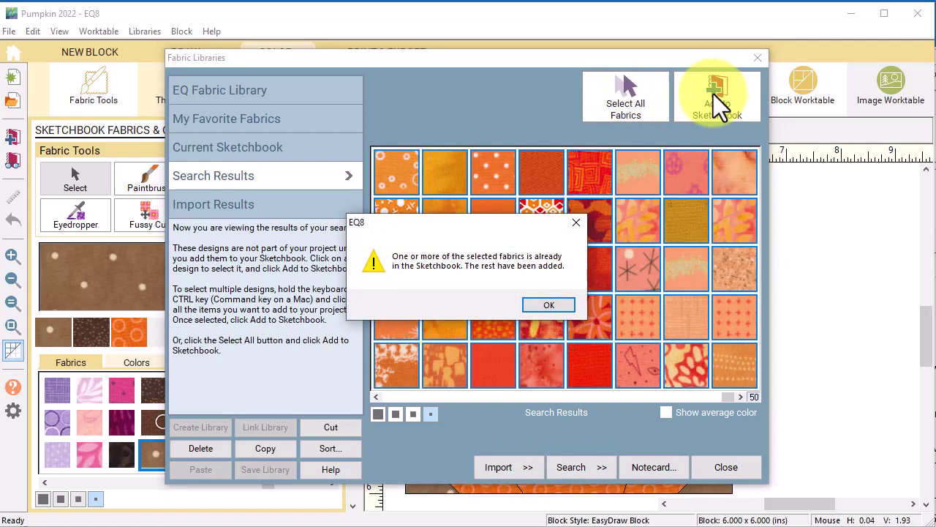
pyautogui.click(551, 302)
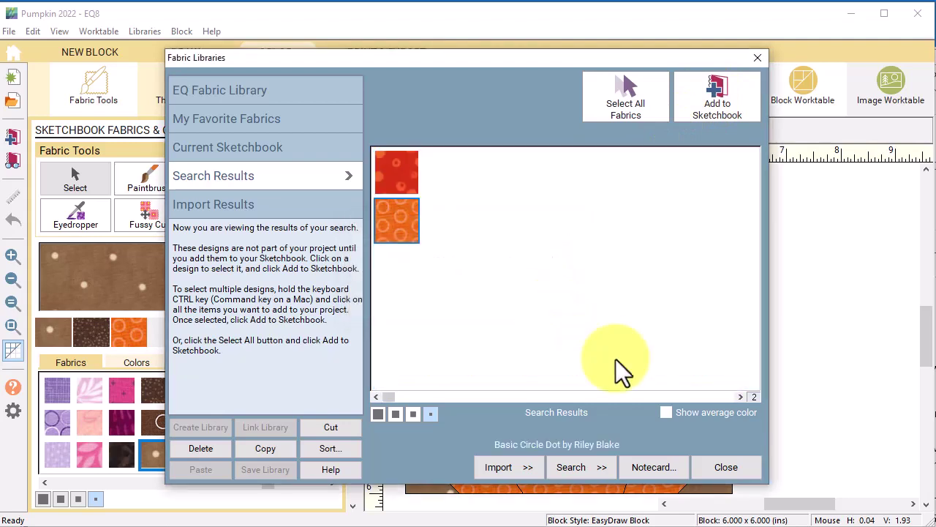
# Step: Paint the left pumpkin patch red and the strip beside it orange floral
pyautogui.click(731, 468)
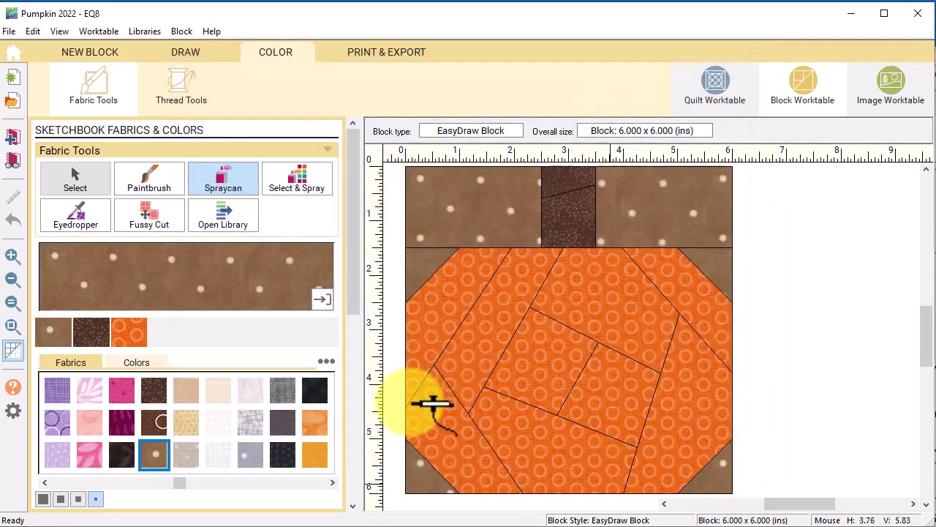
pyautogui.click(153, 421)
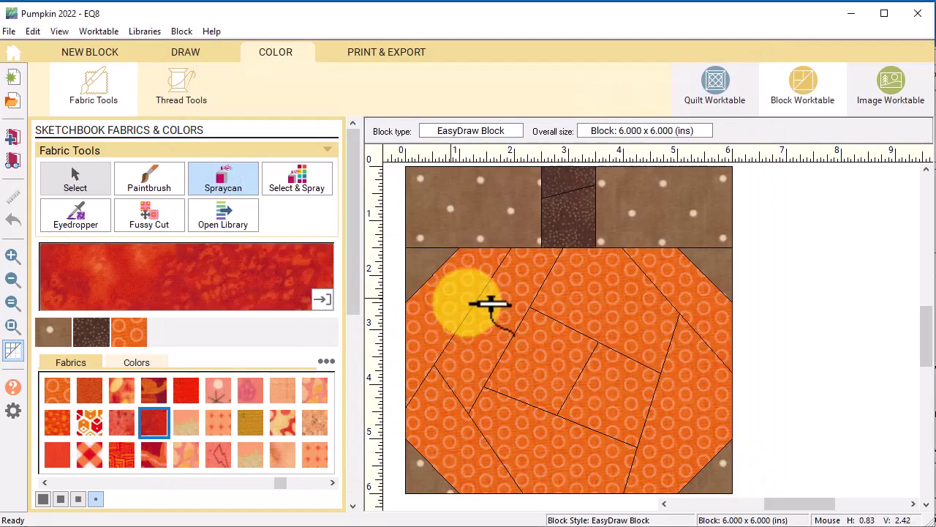
pyautogui.click(150, 179)
pyautogui.click(425, 322)
pyautogui.keyDown('alt'); pyautogui.click(554, 182); pyautogui.keyUp('alt')
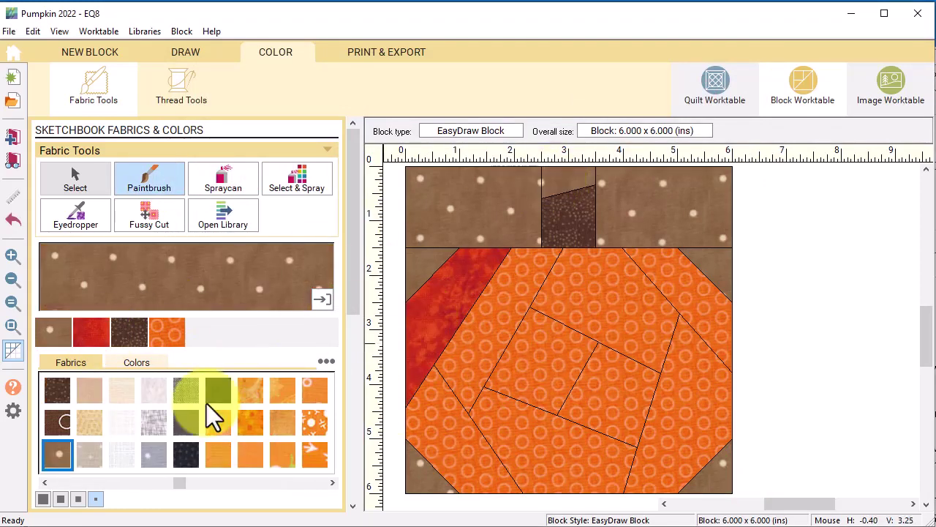
pyautogui.click(218, 455)
pyautogui.click(507, 324)
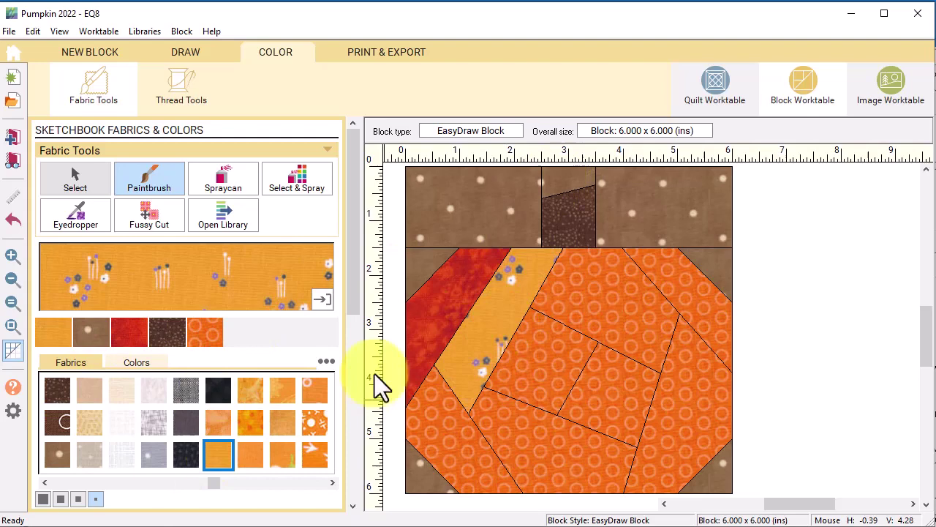
# Step: Paint a strip with the orange star print and the lower patch tan
pyautogui.click(282, 422)
pyautogui.click(480, 359)
pyautogui.click(295, 454)
pyautogui.click(509, 457)
pyautogui.click(282, 422)
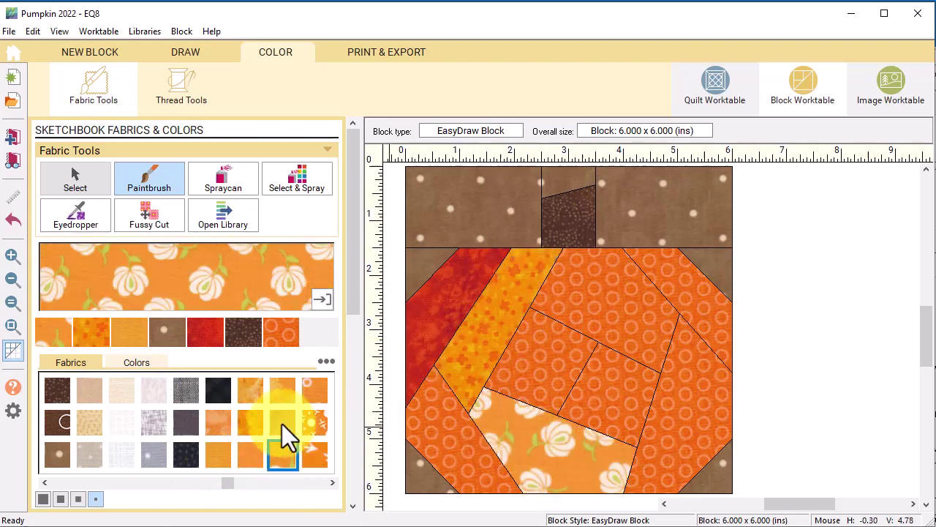
pyautogui.click(574, 447)
# Step: Paint the right patch red batik, the upper-middle dark orange, and the centre red gingham
pyautogui.click(315, 392)
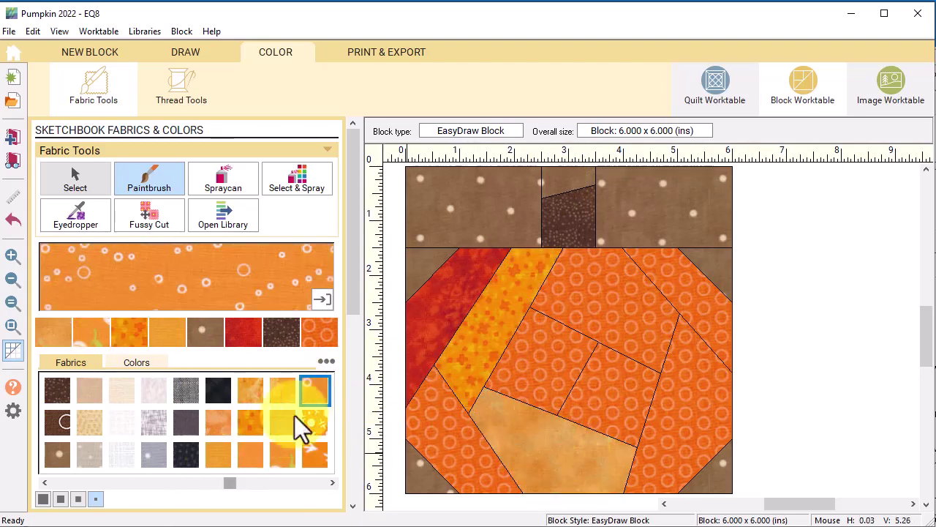
pyautogui.moveTo(230, 483); pyautogui.dragTo(272, 491)
pyautogui.click(314, 422)
pyautogui.click(693, 437)
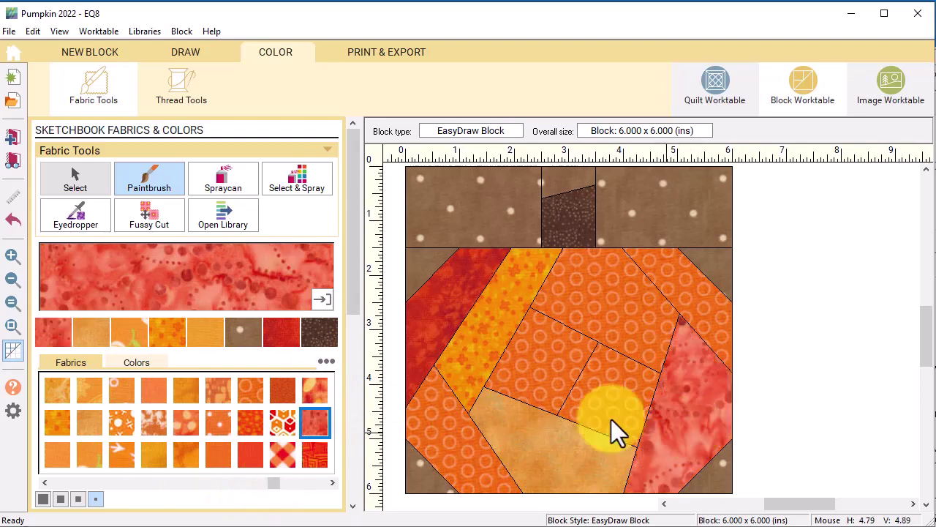
pyautogui.click(284, 389)
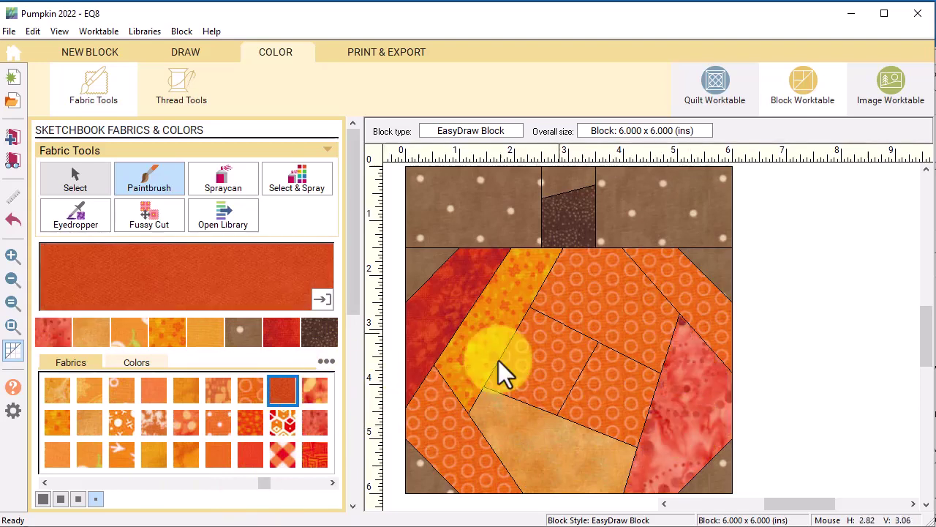
pyautogui.click(618, 289)
pyautogui.click(282, 453)
pyautogui.click(546, 350)
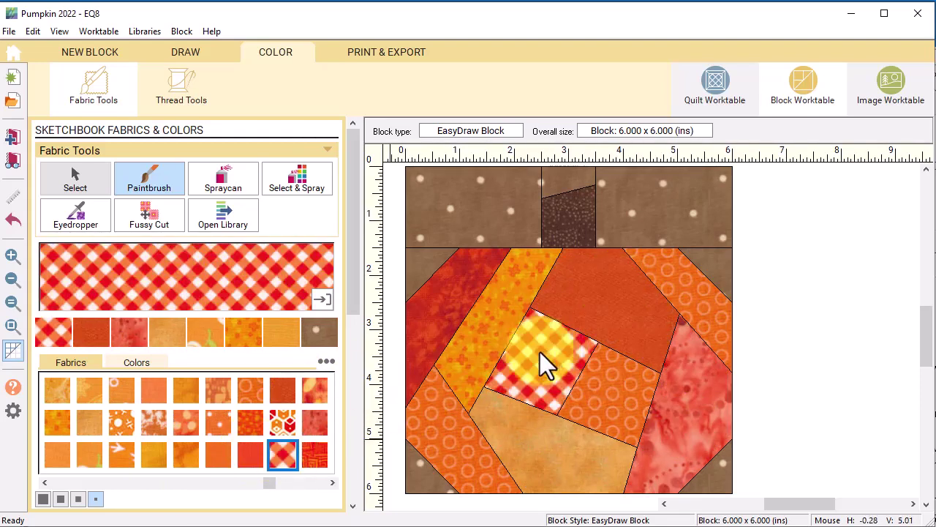
# Step: Paint the patch right of centre orange-dot, the upper-right salmon, and the top-centre orange-dot
pyautogui.click(218, 422)
pyautogui.click(626, 382)
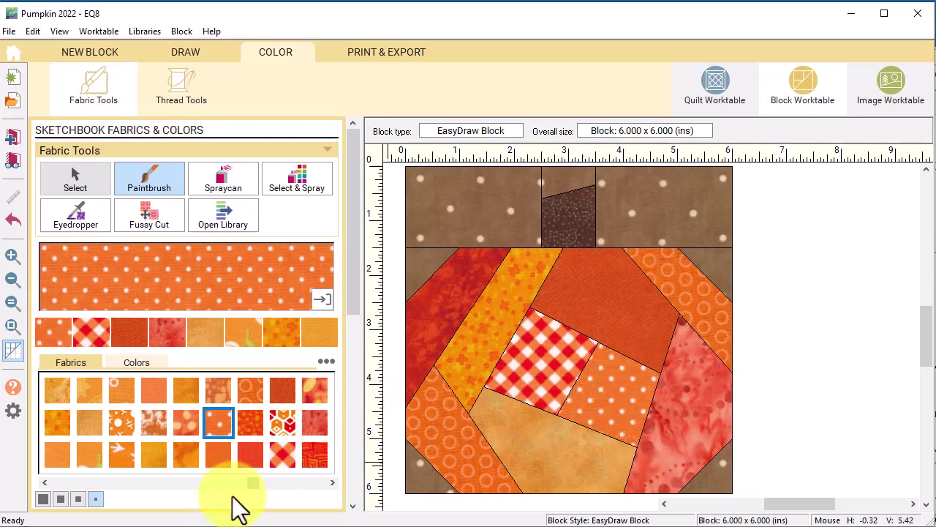
pyautogui.click(250, 459)
pyautogui.click(303, 483)
pyautogui.click(685, 297)
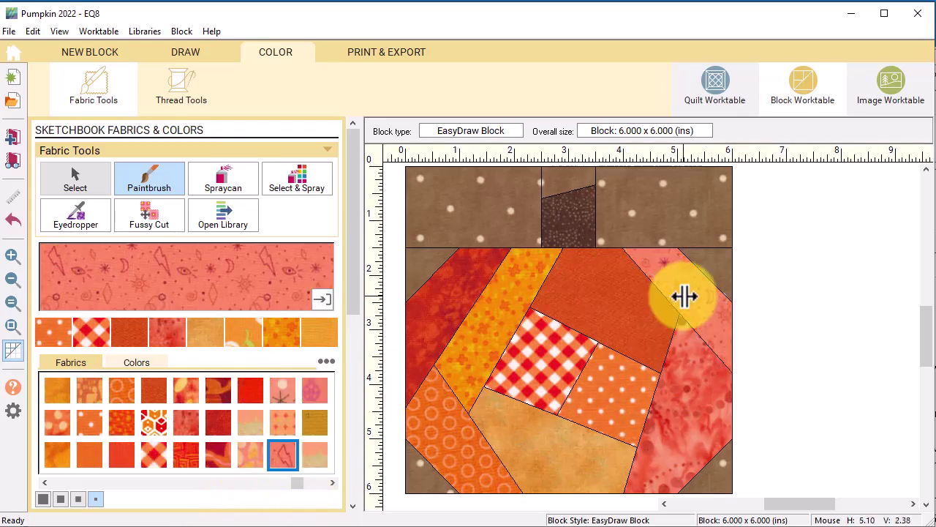
pyautogui.click(305, 485)
pyautogui.click(322, 452)
pyautogui.click(607, 293)
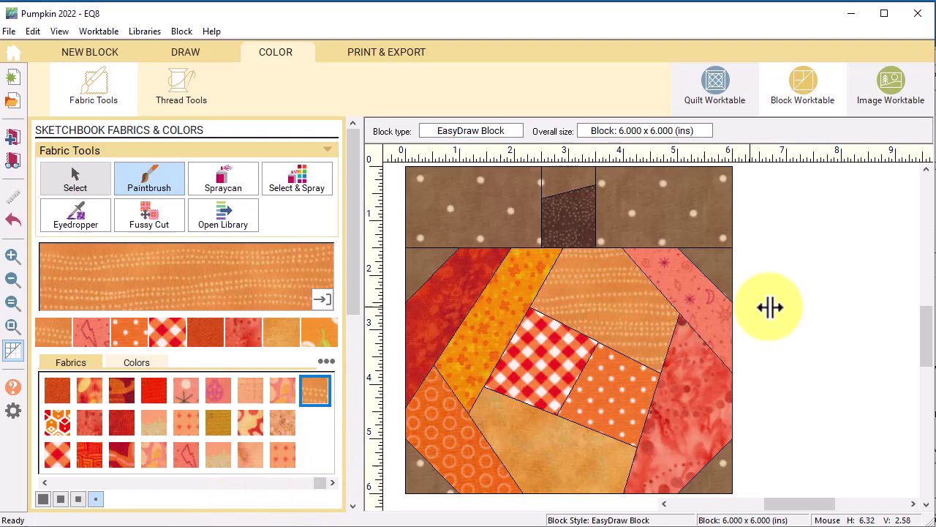
# Step: Replace the centre gingham patch with the red square-pattern fabric
pyautogui.click(122, 422)
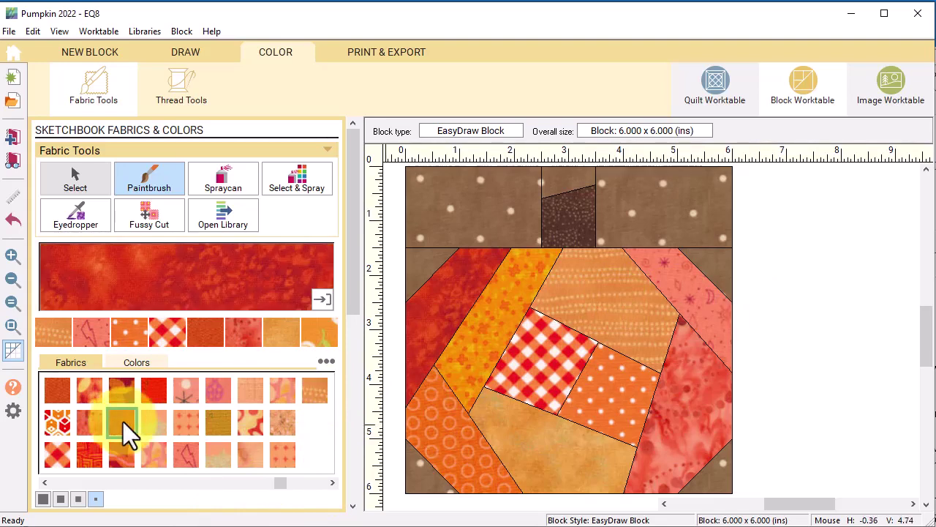
pyautogui.click(88, 456)
pyautogui.click(536, 353)
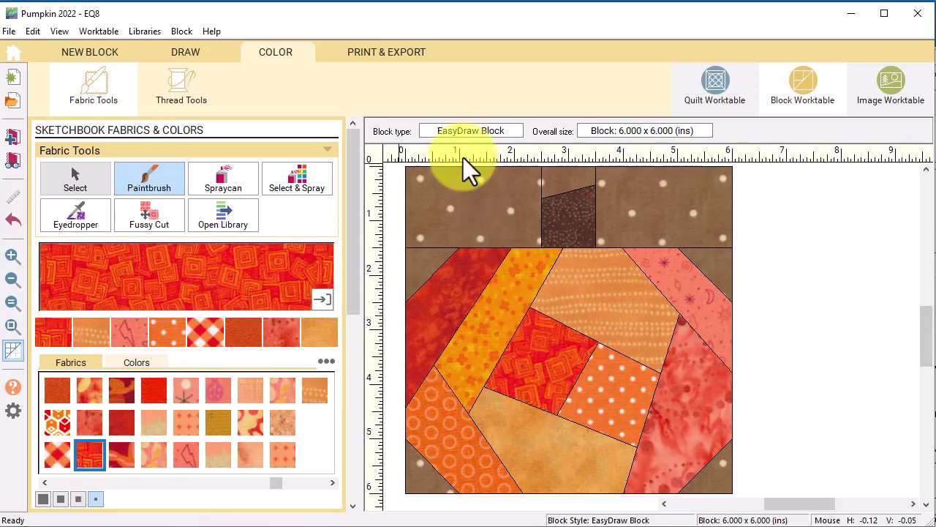
pyautogui.click(10, 135)
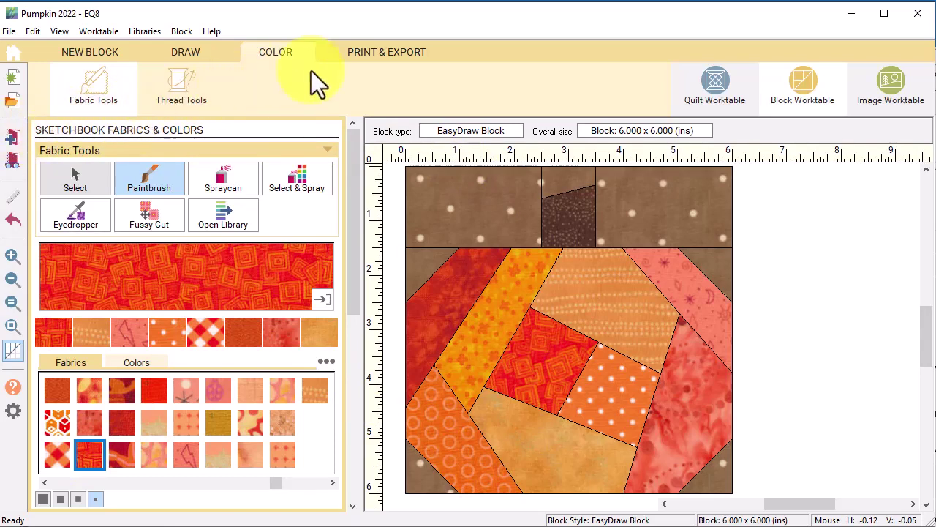
# Step: Preview the pumpkin's foundation pattern, showing sections A1–A13 and B1–B4
pyautogui.click(392, 54)
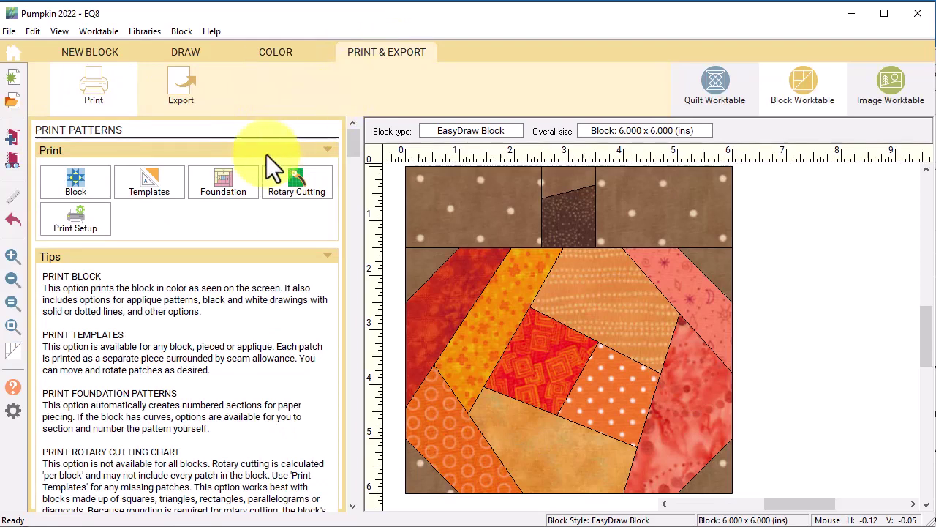
pyautogui.click(232, 182)
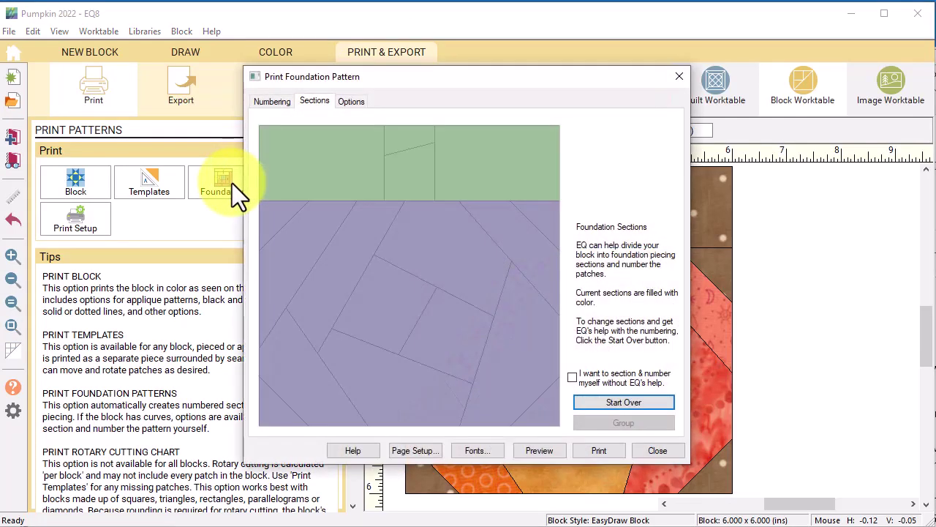
pyautogui.click(541, 451)
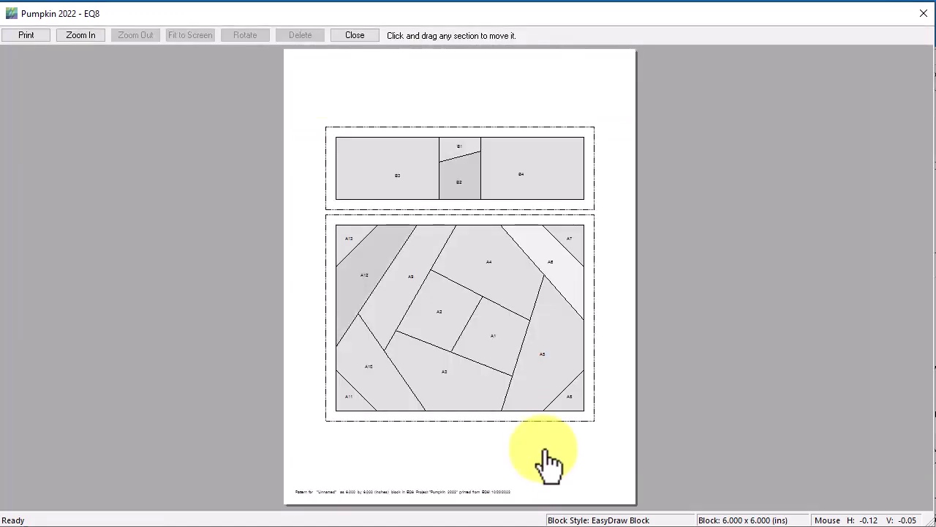